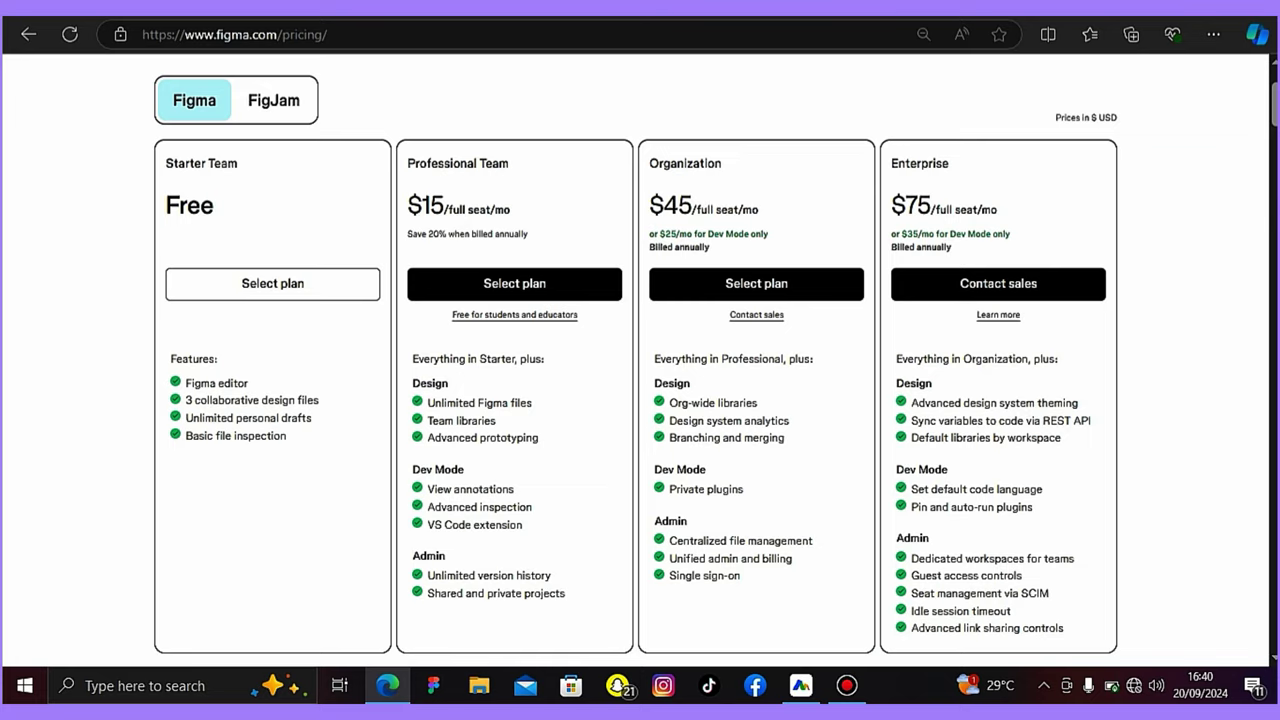
{"action": "left_click", "coordinate": [355, 16]}
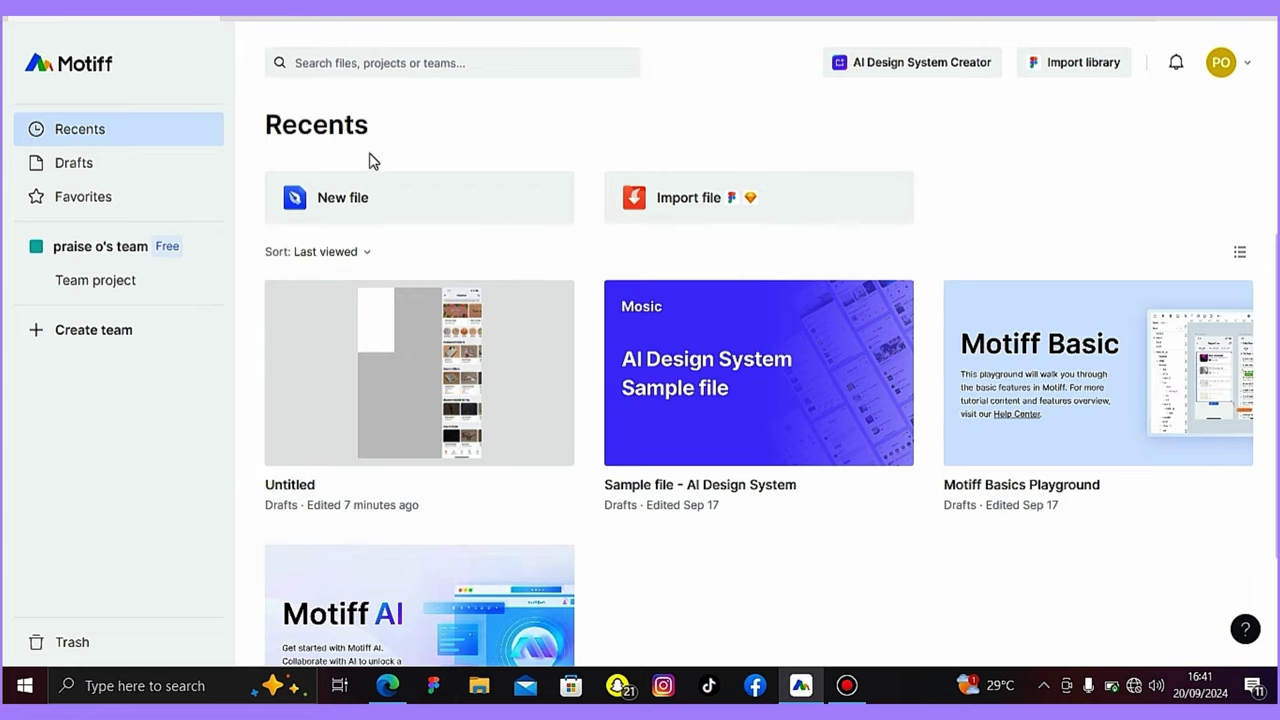
{"action": "left_click", "coordinate": [740, 213]}
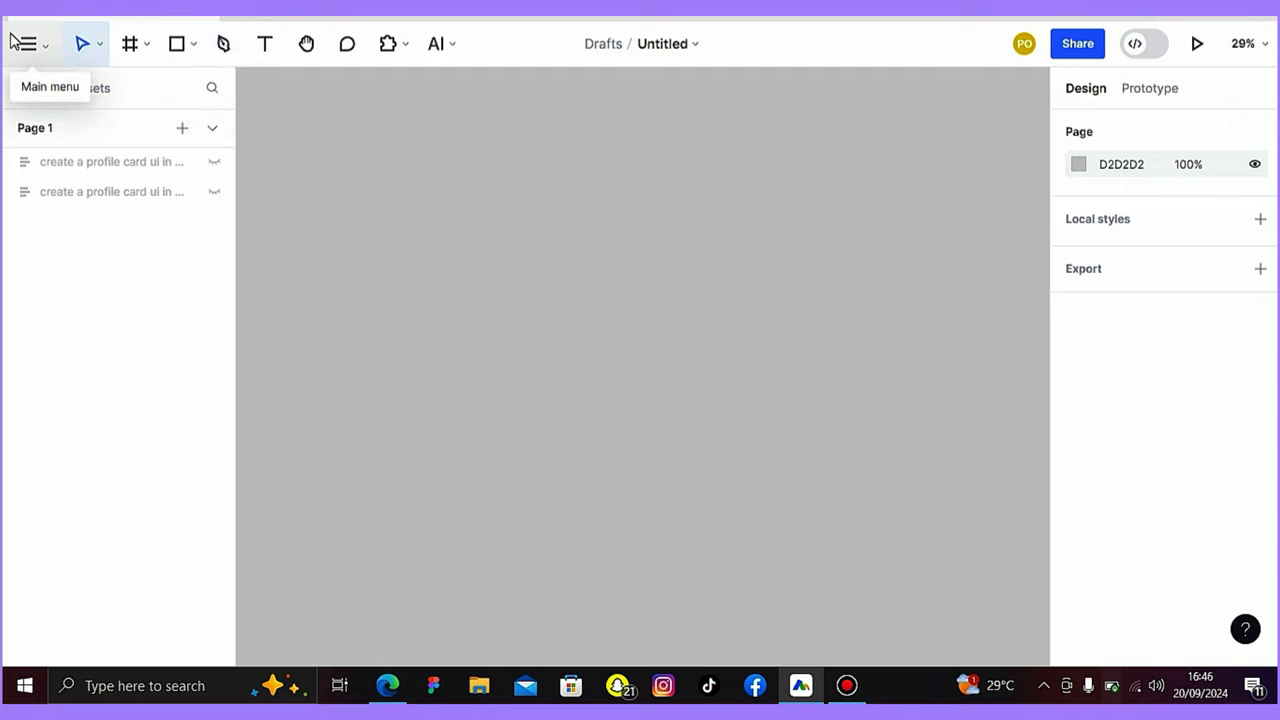
Replicate the dark-mode profile card frame with AI Reduplication to produce another card with different profile content
{"action": "left_click", "coordinate": [438, 46]}
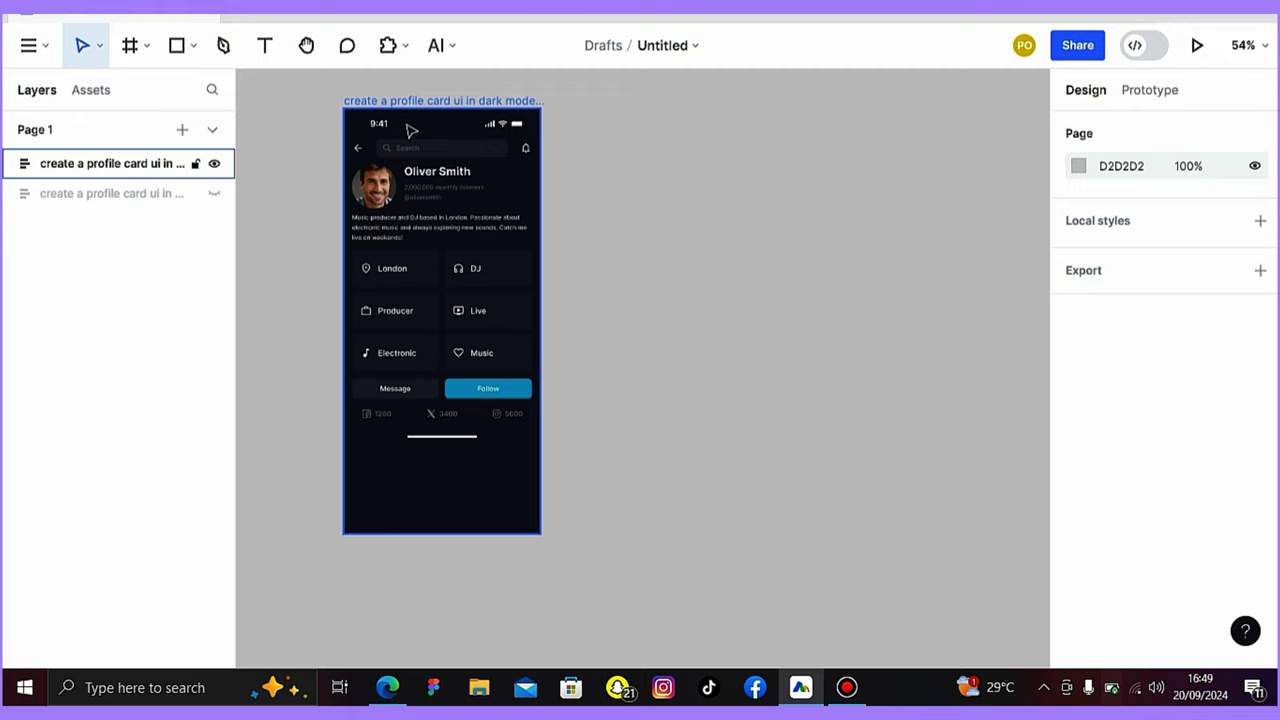
{"action": "left_click", "coordinate": [454, 80]}
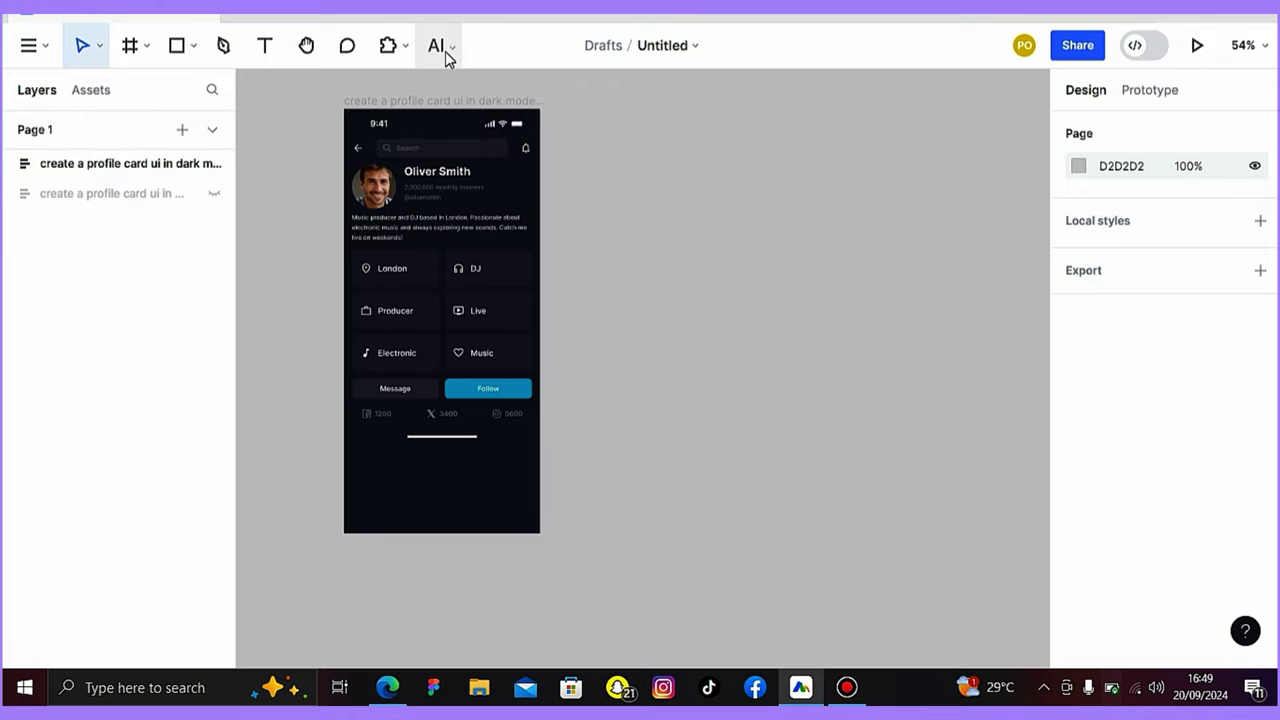
{"action": "left_click", "coordinate": [447, 53]}
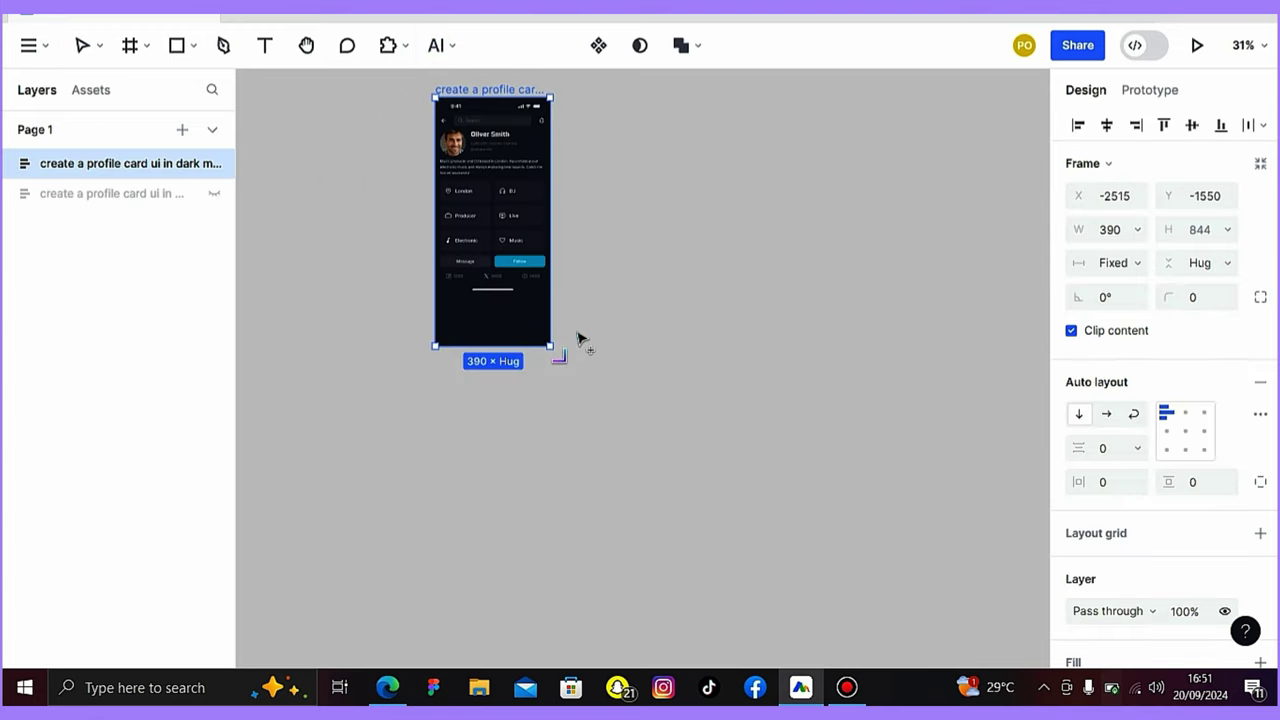
{"action": "left_click_drag", "start_coordinate": [565, 362], "coordinate": [580, 560]}
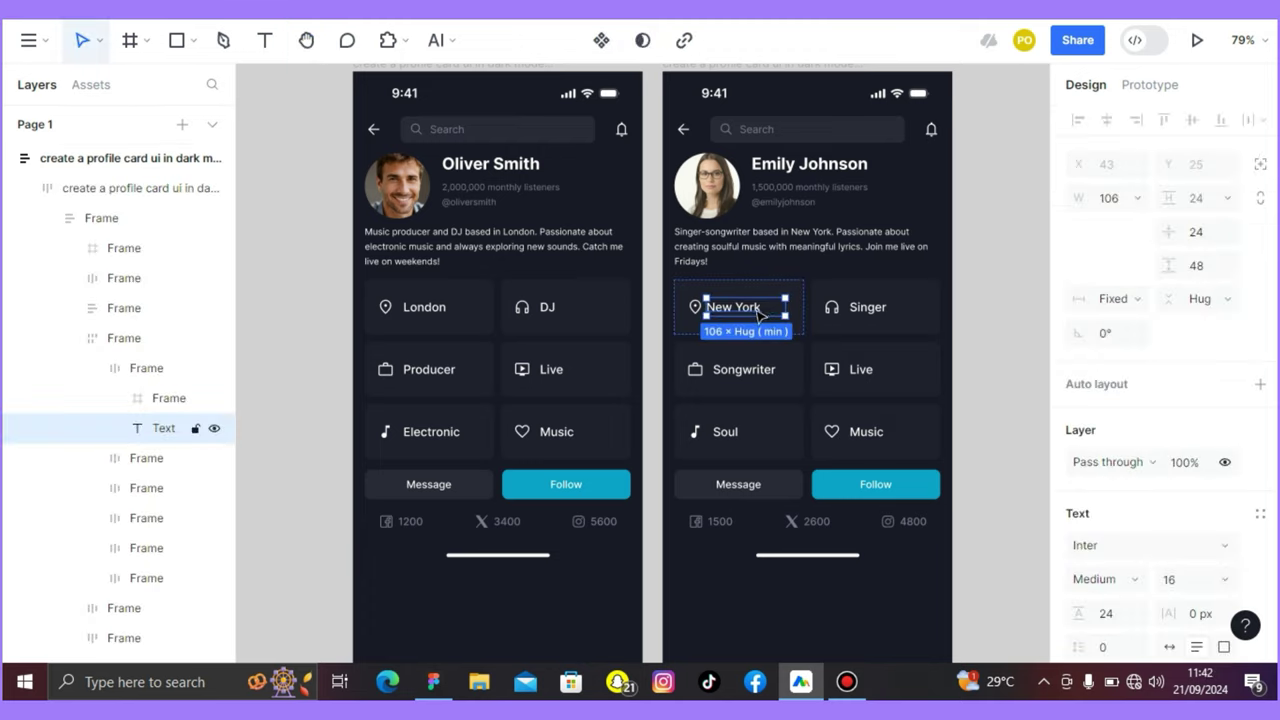
Replace the "New York" location label on the second profile card with "hg"
{"action": "double_click", "coordinate": [756, 309]}
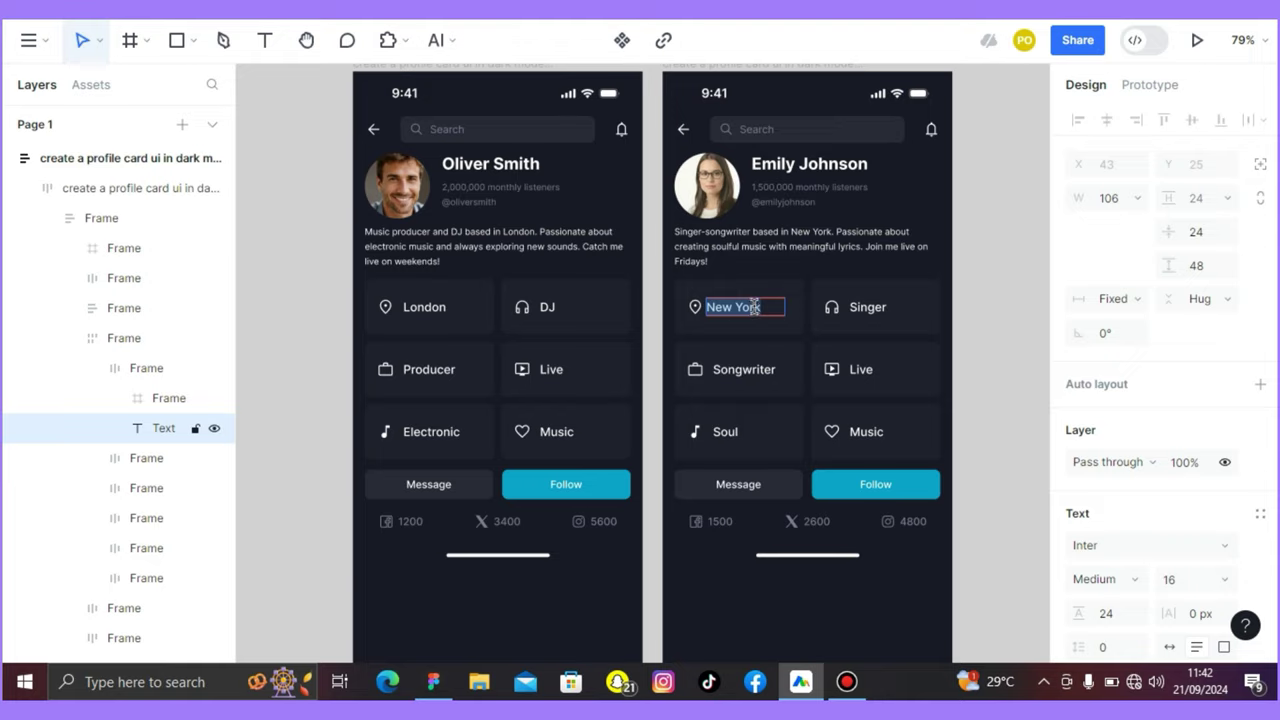
{"action": "type", "text": "hg"}
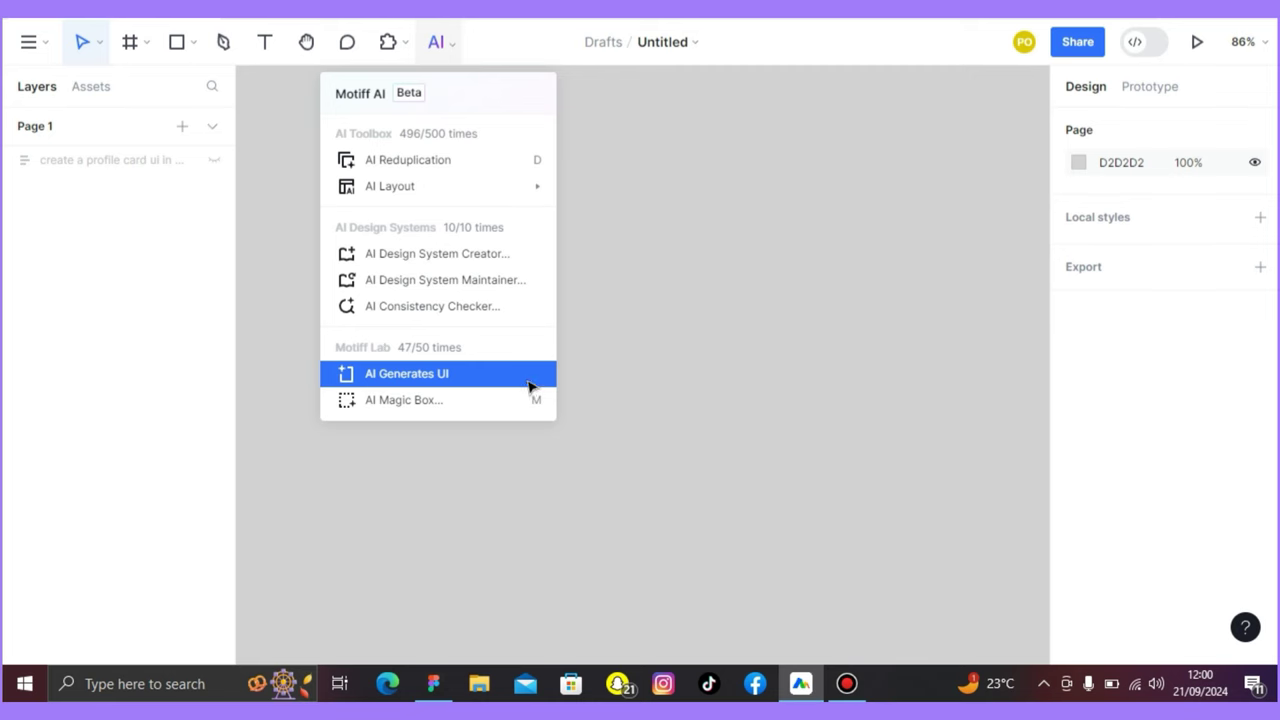
Generate a UI with AI Generates UI from the prompt "design a music home ui"
{"action": "left_click", "coordinate": [530, 385]}
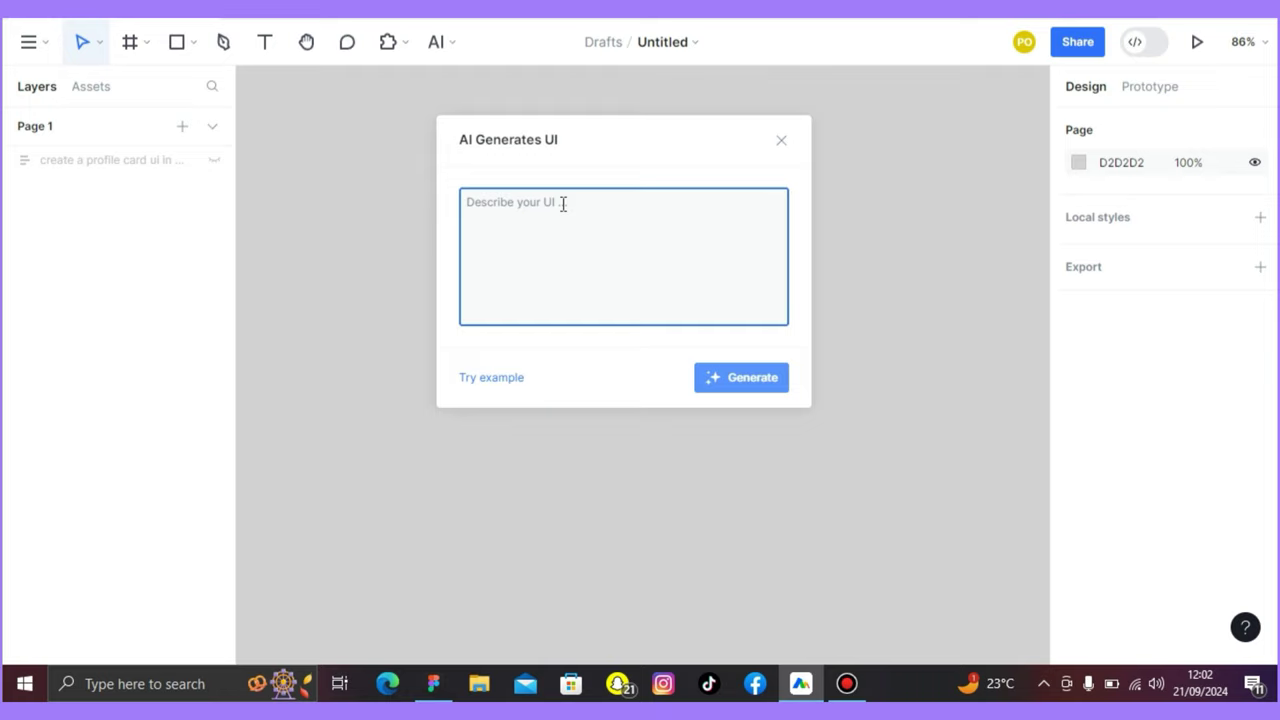
{"action": "type", "text": "design"}
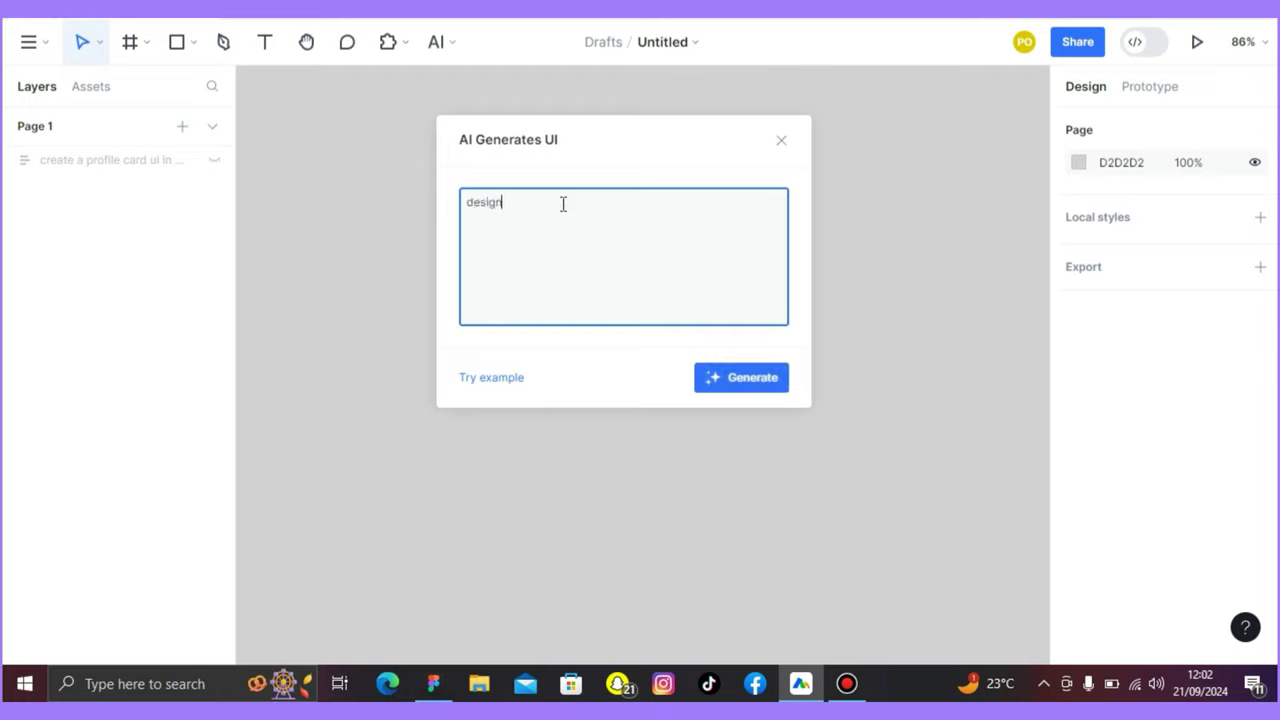
{"action": "type", "text": " a music home ui"}
{"action": "left_click", "coordinate": [731, 378]}
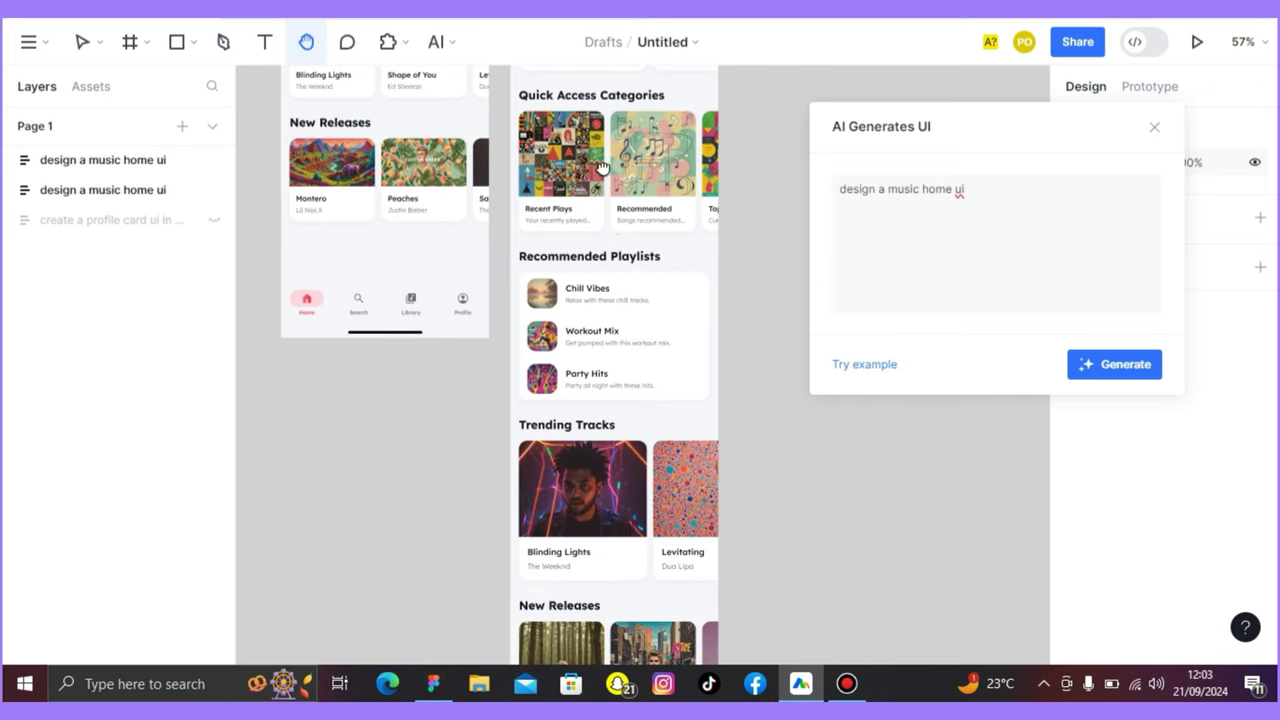
Delete the row of album cards under New Releases in the generated Music Home screen
{"action": "scroll", "coordinate": [603, 176], "scroll_direction": "down", "scroll_amount": 1}
{"action": "left_click_drag", "start_coordinate": [605, 198], "coordinate": [649, 477]}
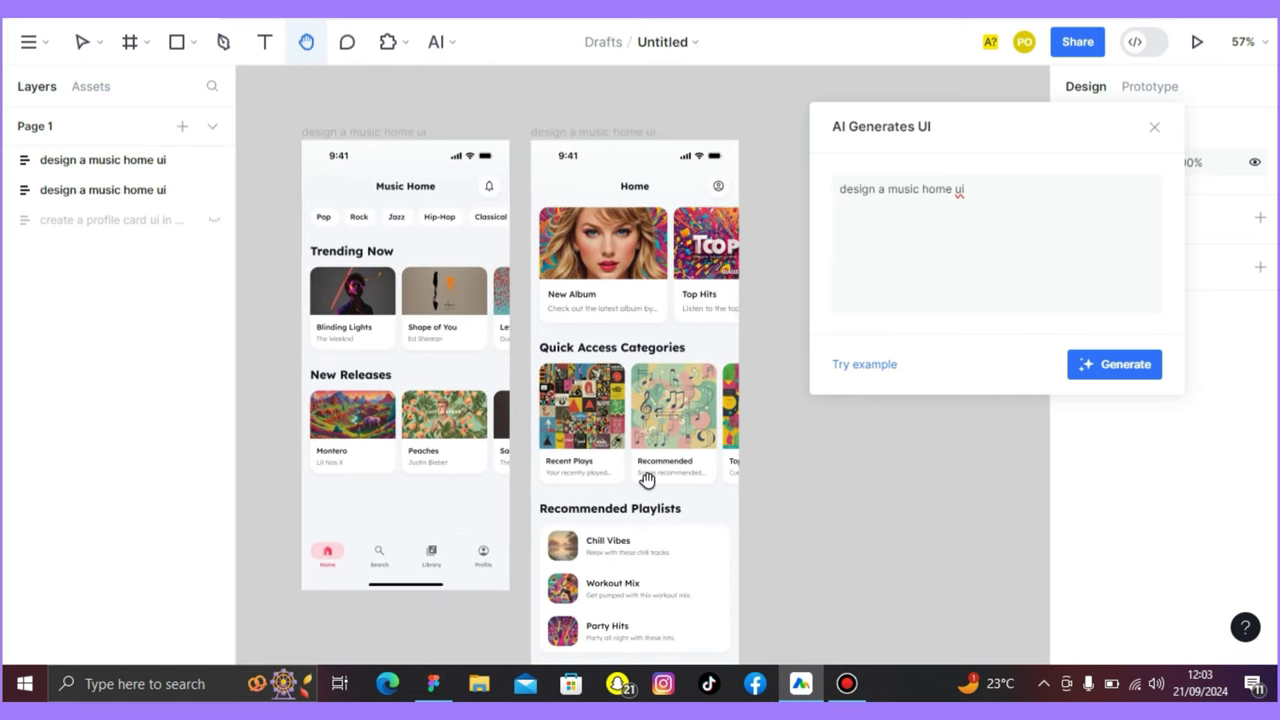
{"action": "scroll", "coordinate": [646, 486], "scroll_direction": "down", "scroll_amount": 3}
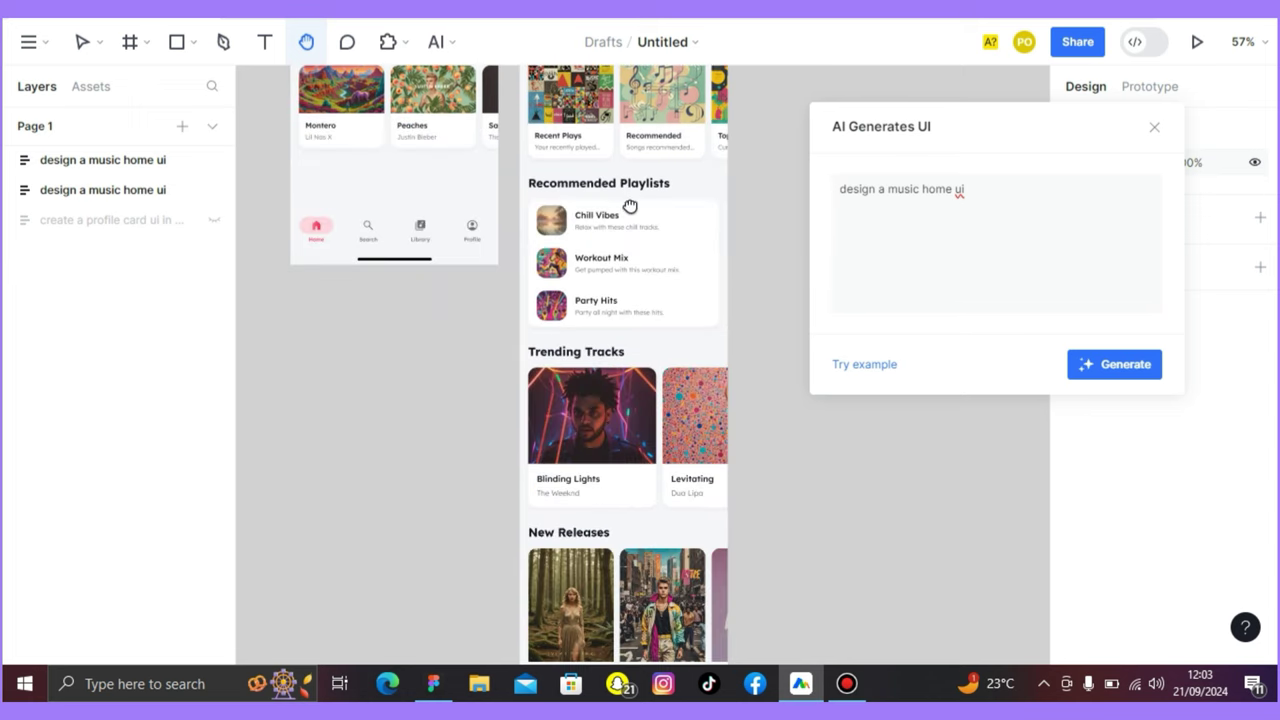
{"action": "scroll", "coordinate": [624, 276], "scroll_direction": "down", "scroll_amount": 1}
{"action": "scroll", "coordinate": [610, 500], "scroll_direction": "up", "scroll_amount": 3}
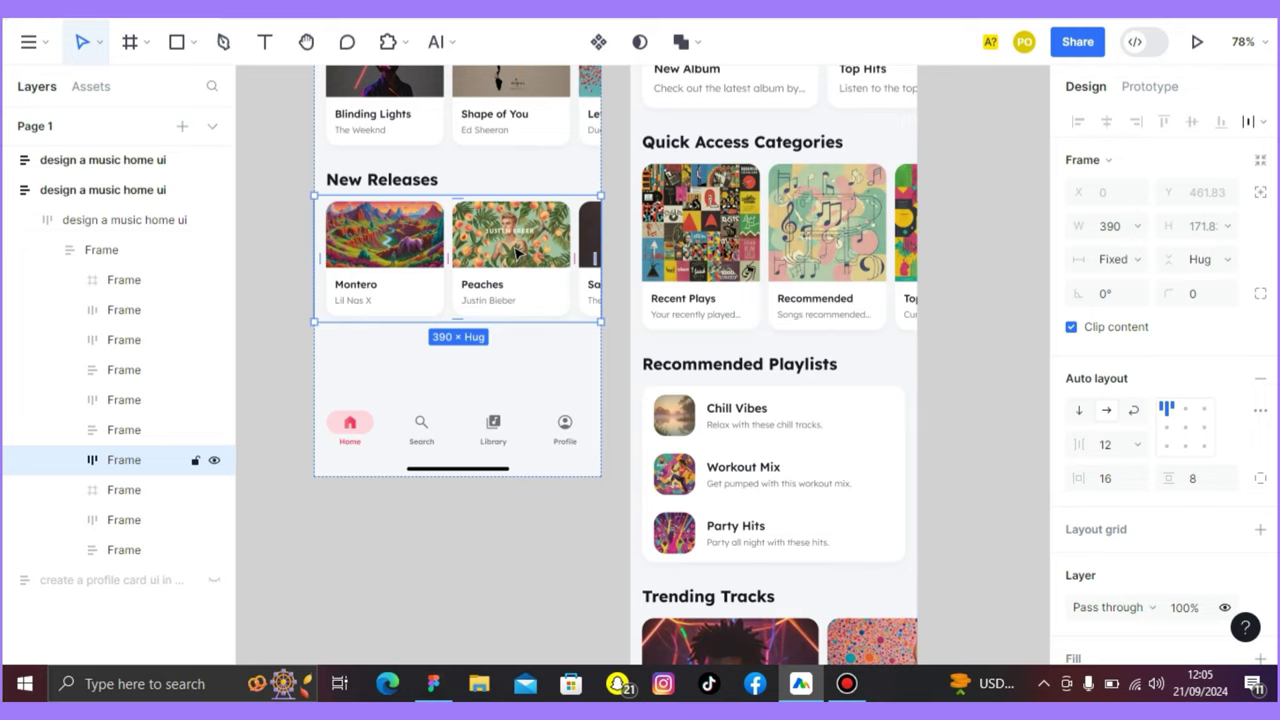
{"action": "key", "text": "Delete"}
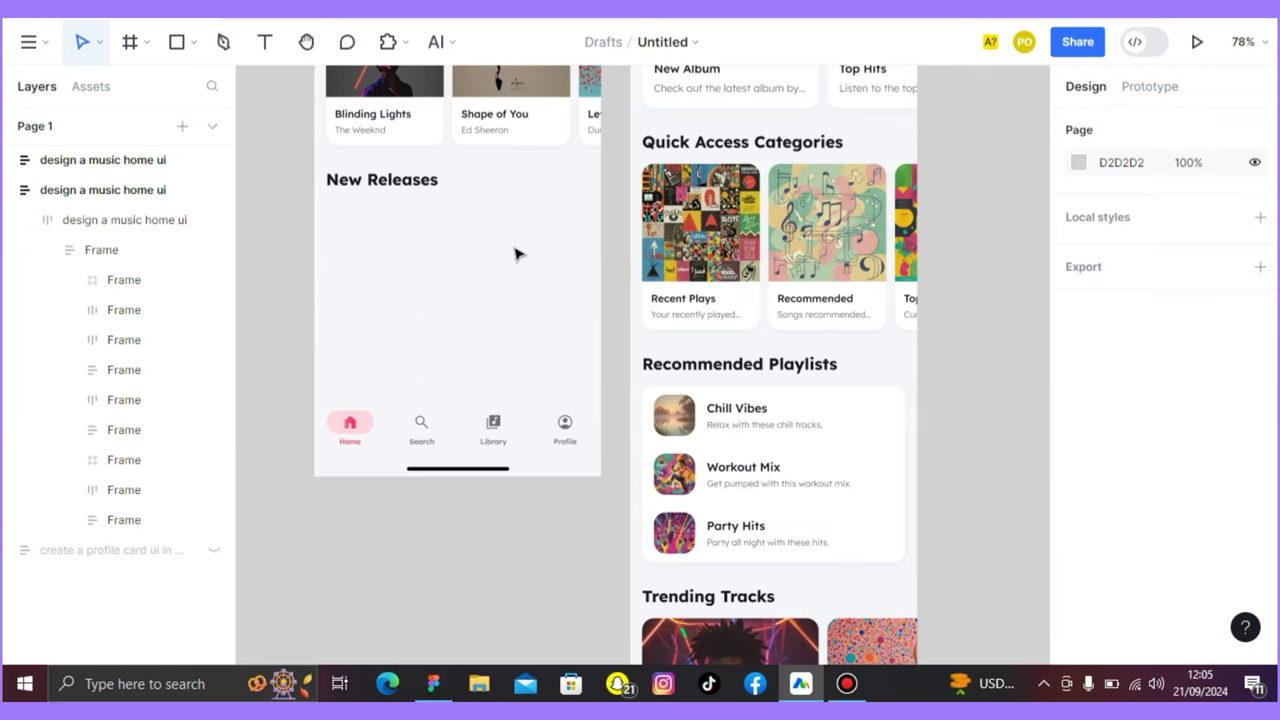
Mark an AI Magic Box area of about 360 × 277 under New Releases and request "introduce a larger music card"
{"action": "left_click", "coordinate": [447, 45]}
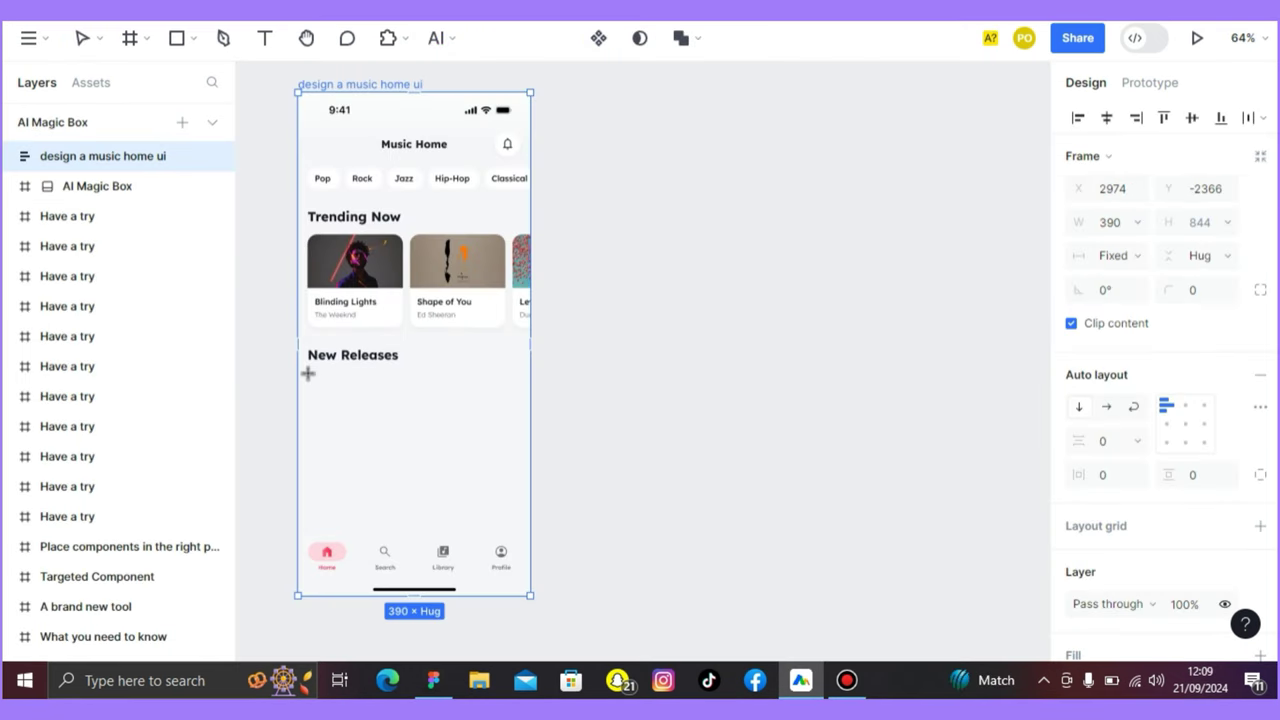
{"action": "left_click_drag", "start_coordinate": [305, 362], "coordinate": [522, 538]}
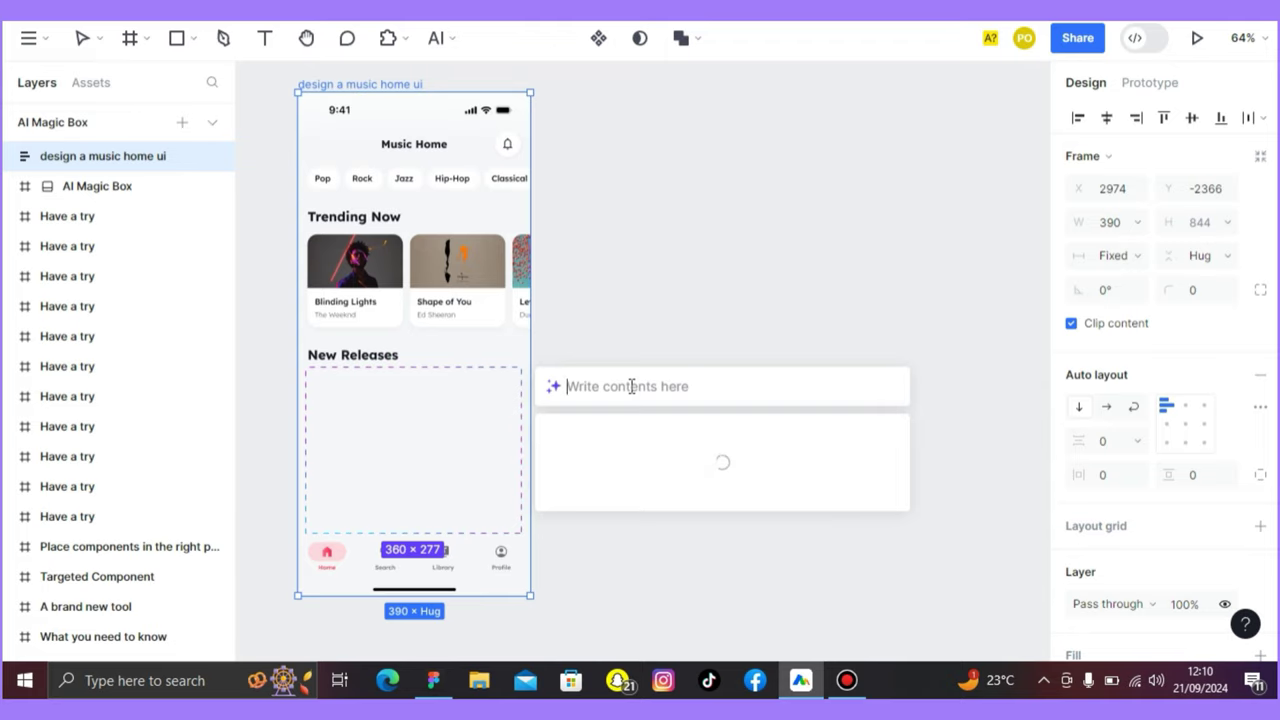
{"action": "type", "text": "introduce a larger mu"}
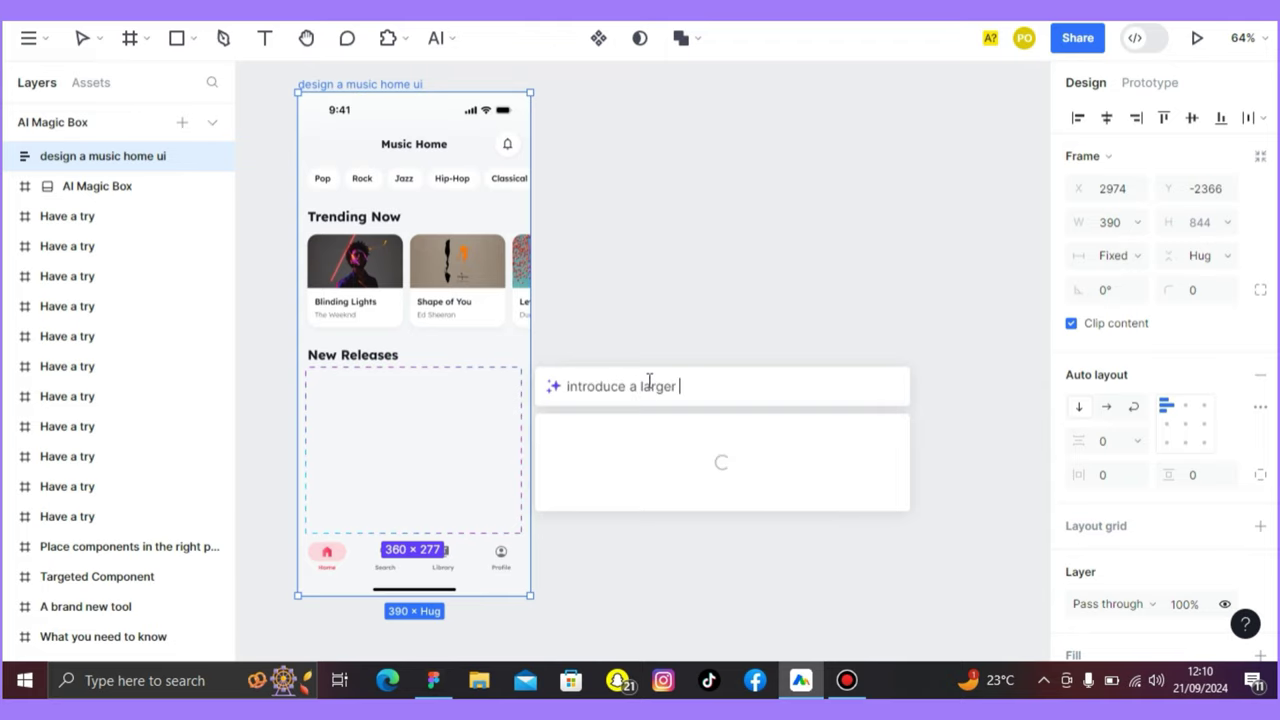
{"action": "type", "text": "sic card"}
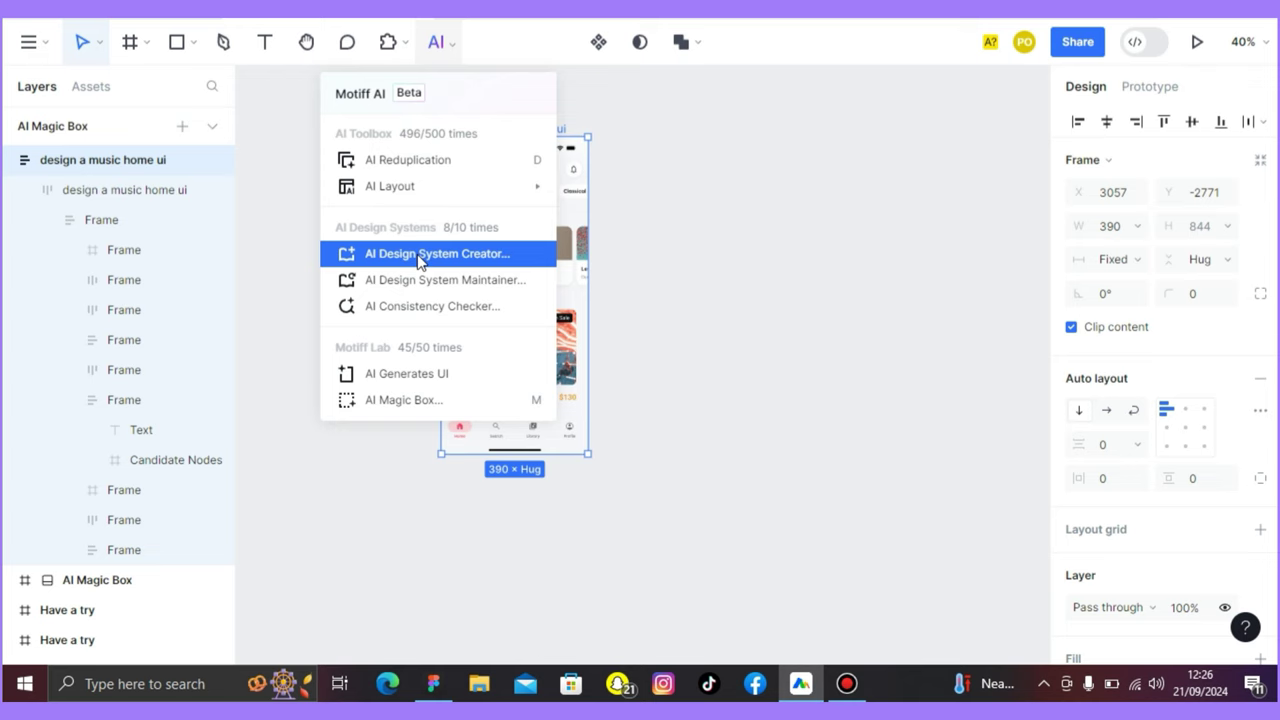
Run the AI Design System Creator on the Untitled draft file and open its recognition results
{"action": "left_click", "coordinate": [420, 257]}
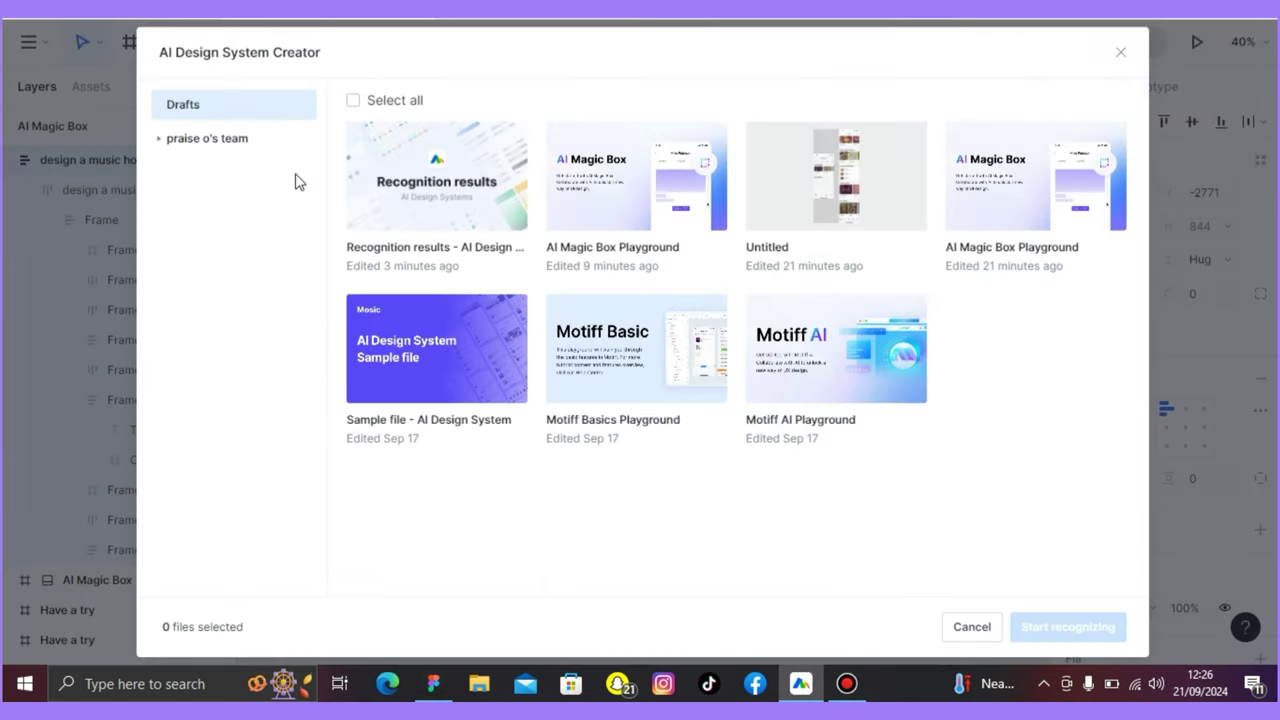
{"action": "left_click", "coordinate": [920, 268]}
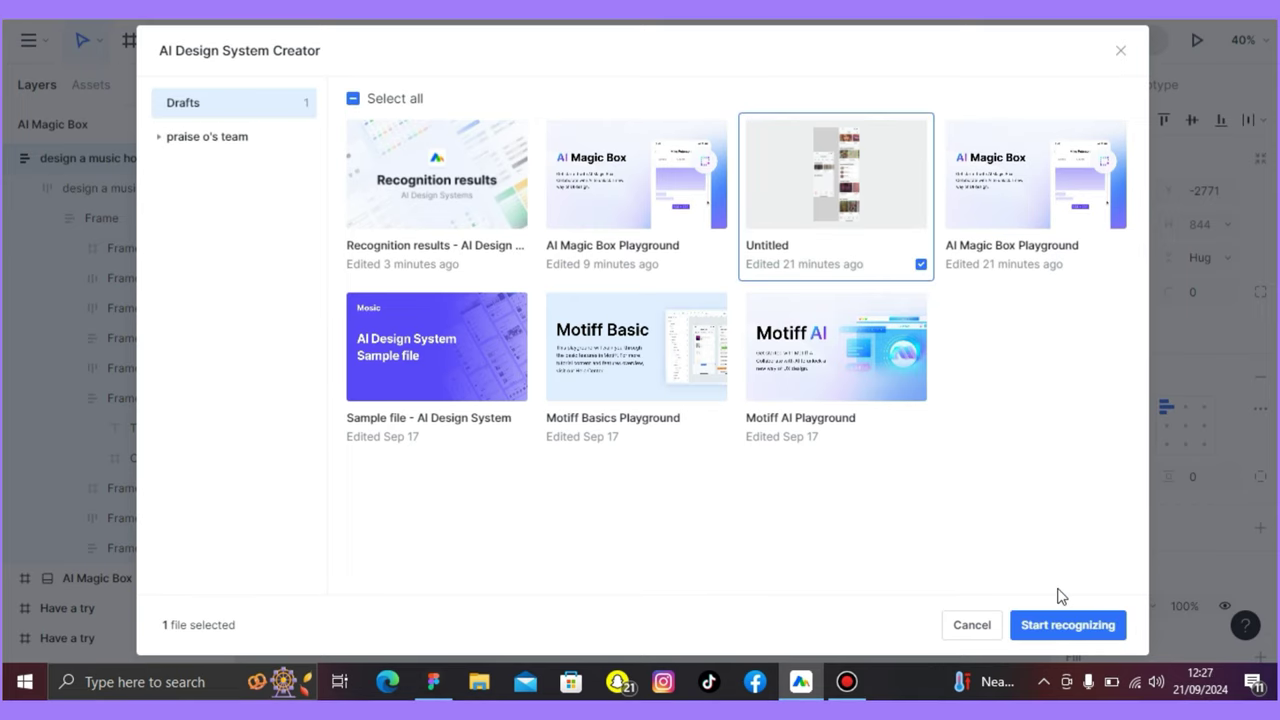
{"action": "left_click", "coordinate": [1058, 622]}
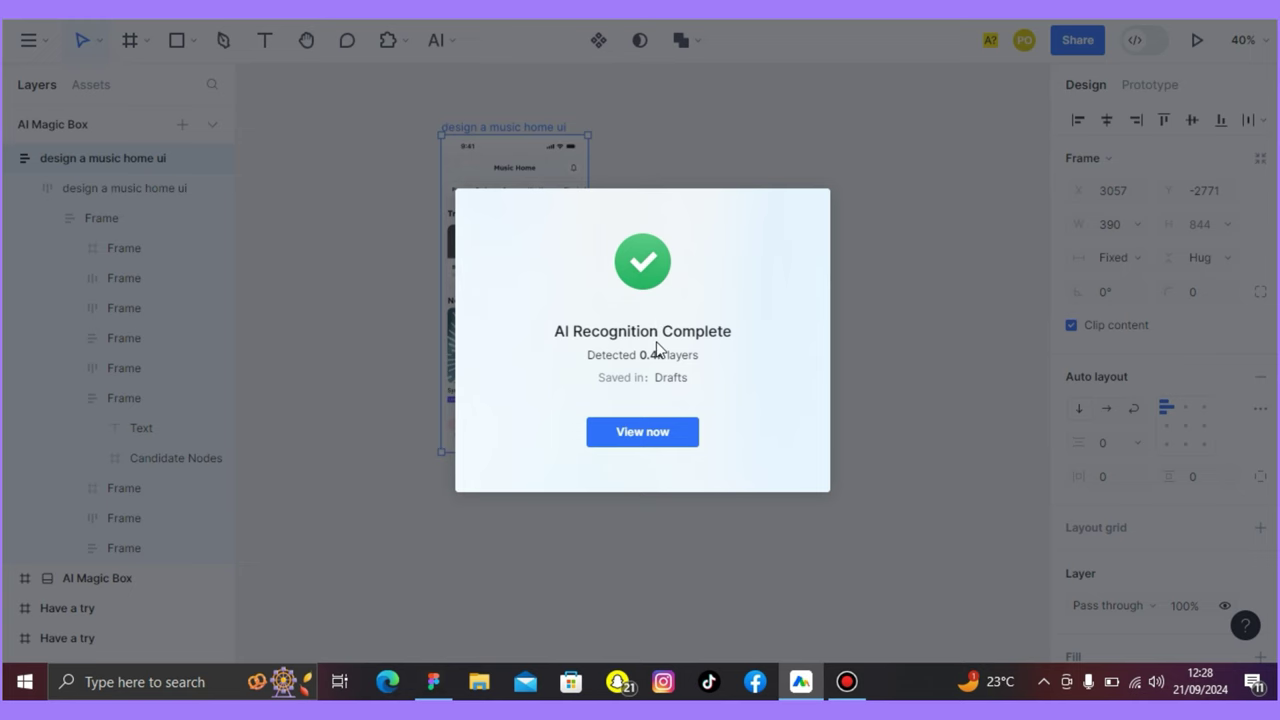
{"action": "left_click", "coordinate": [643, 431]}
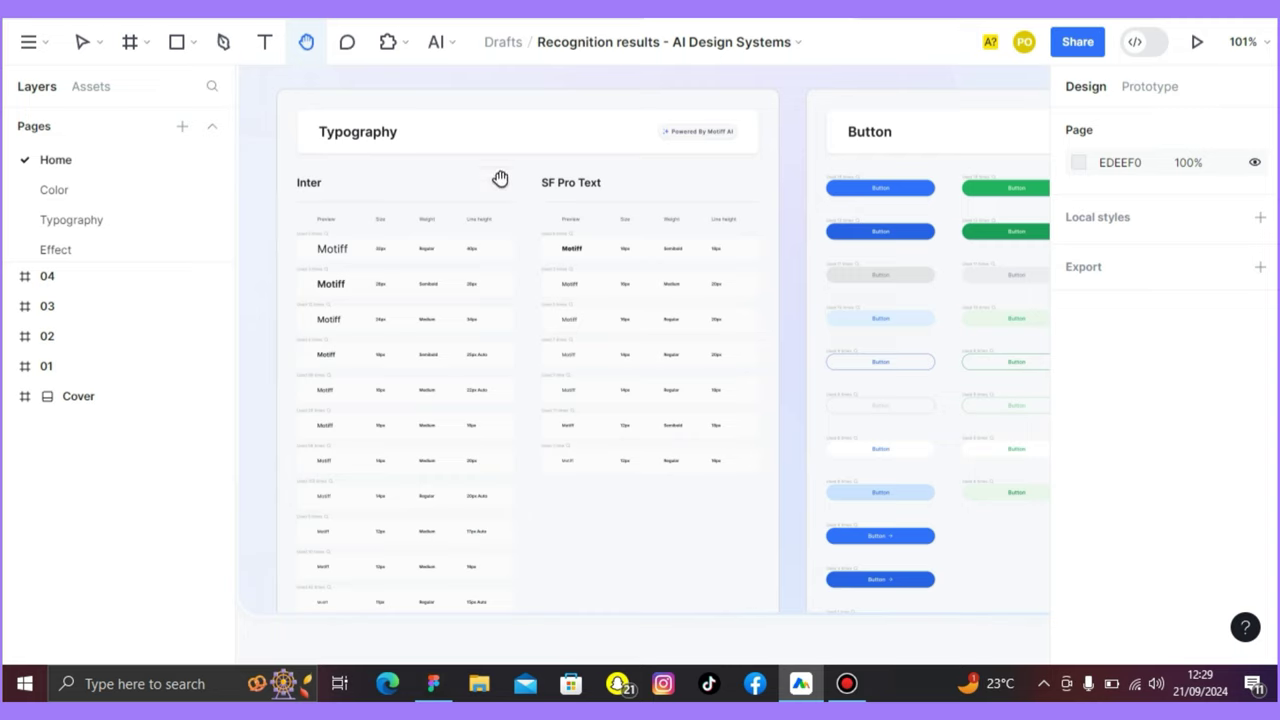
Examine the typography and button examples and the Trace applications and Onboarding frames in the AI Design Systems recognition results
{"action": "scroll", "coordinate": [520, 290], "scroll_direction": "right", "scroll_amount": 8}
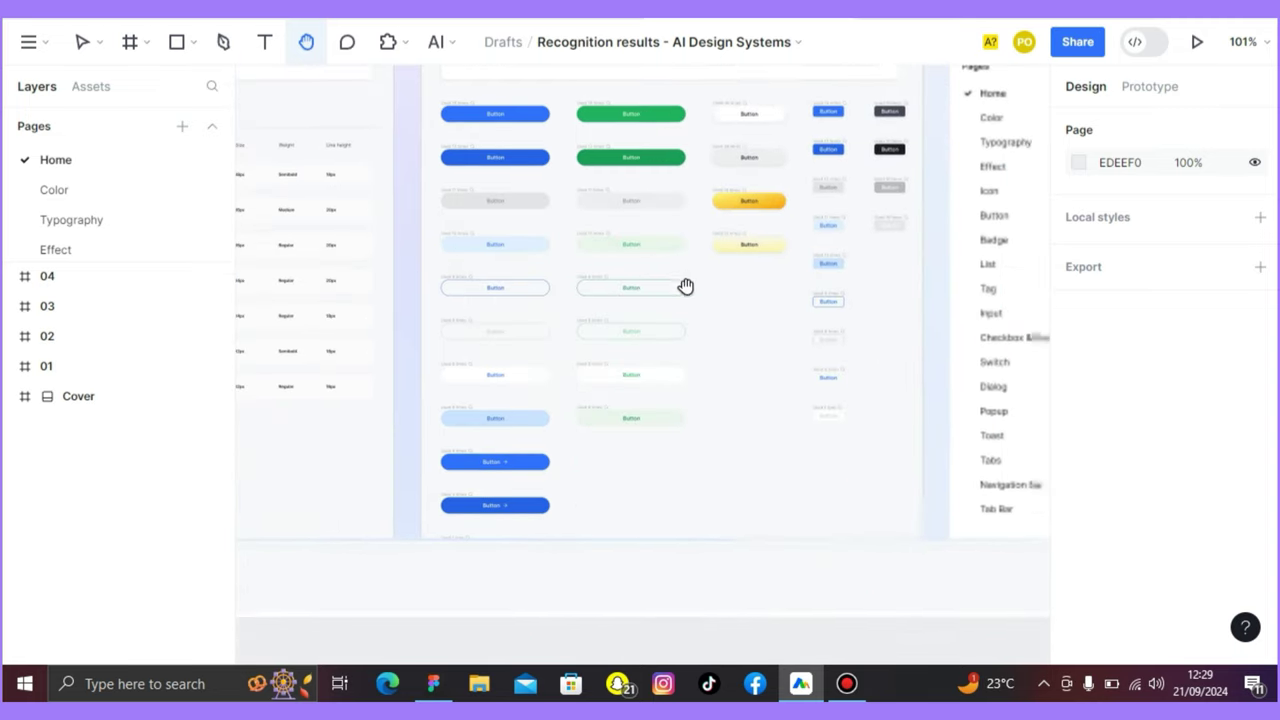
{"action": "scroll", "coordinate": [640, 320], "scroll_direction": "up", "scroll_amount": 2}
{"action": "scroll", "coordinate": [591, 344], "scroll_direction": "down", "scroll_amount": 1}
{"action": "scroll", "coordinate": [591, 344], "scroll_direction": "right", "scroll_amount": 1}
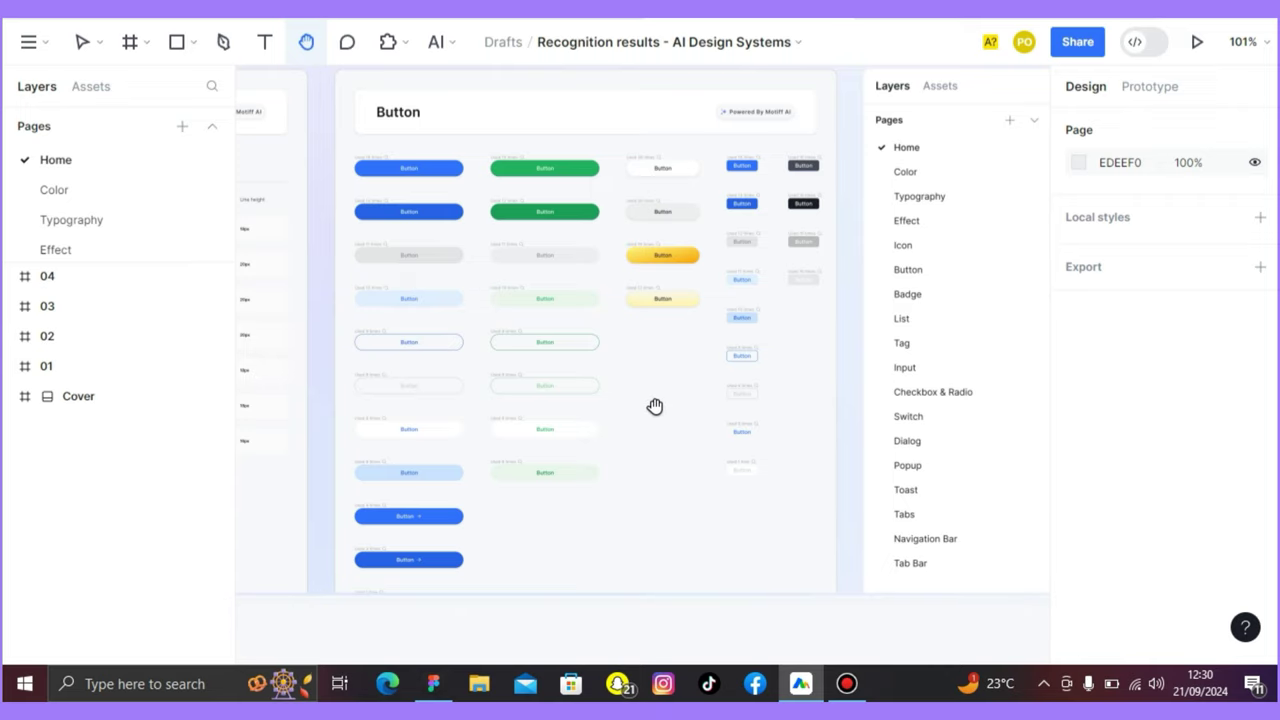
{"action": "left_click_drag", "start_coordinate": [660, 409], "coordinate": [417, 377]}
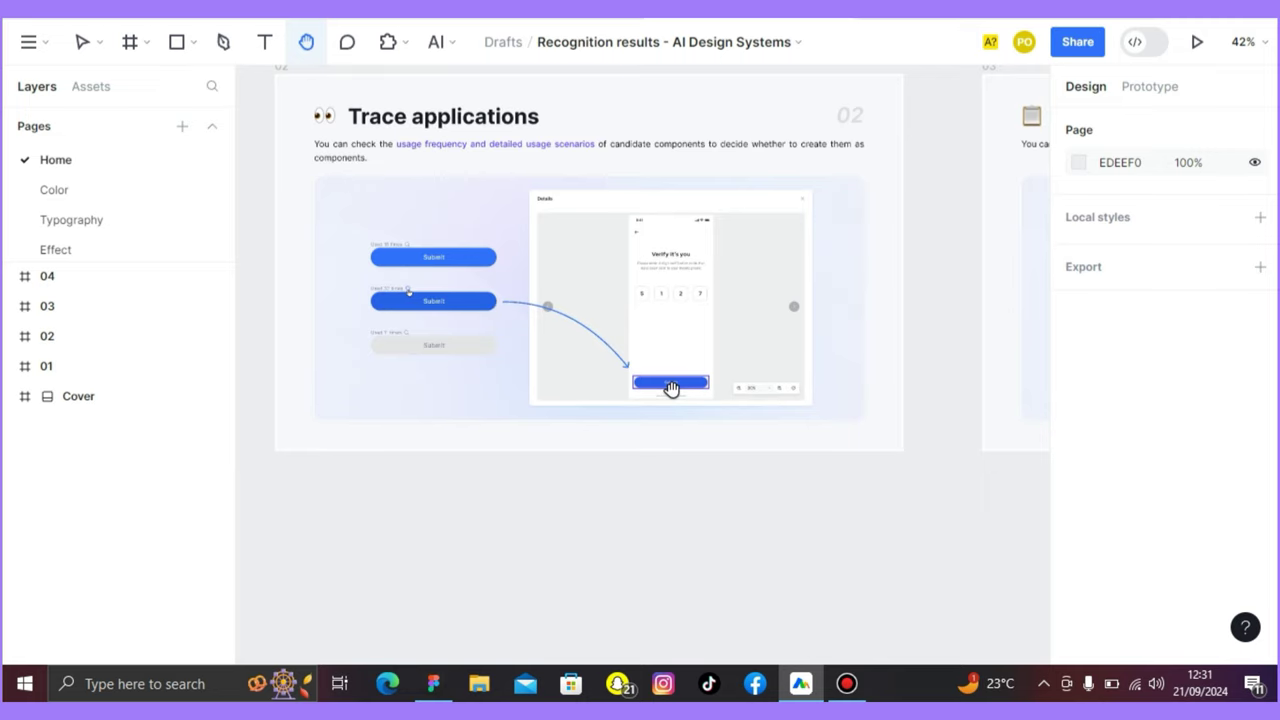
{"action": "left_click_drag", "start_coordinate": [300, 281], "coordinate": [772, 369]}
{"action": "left_click_drag", "start_coordinate": [413, 293], "coordinate": [663, 189]}
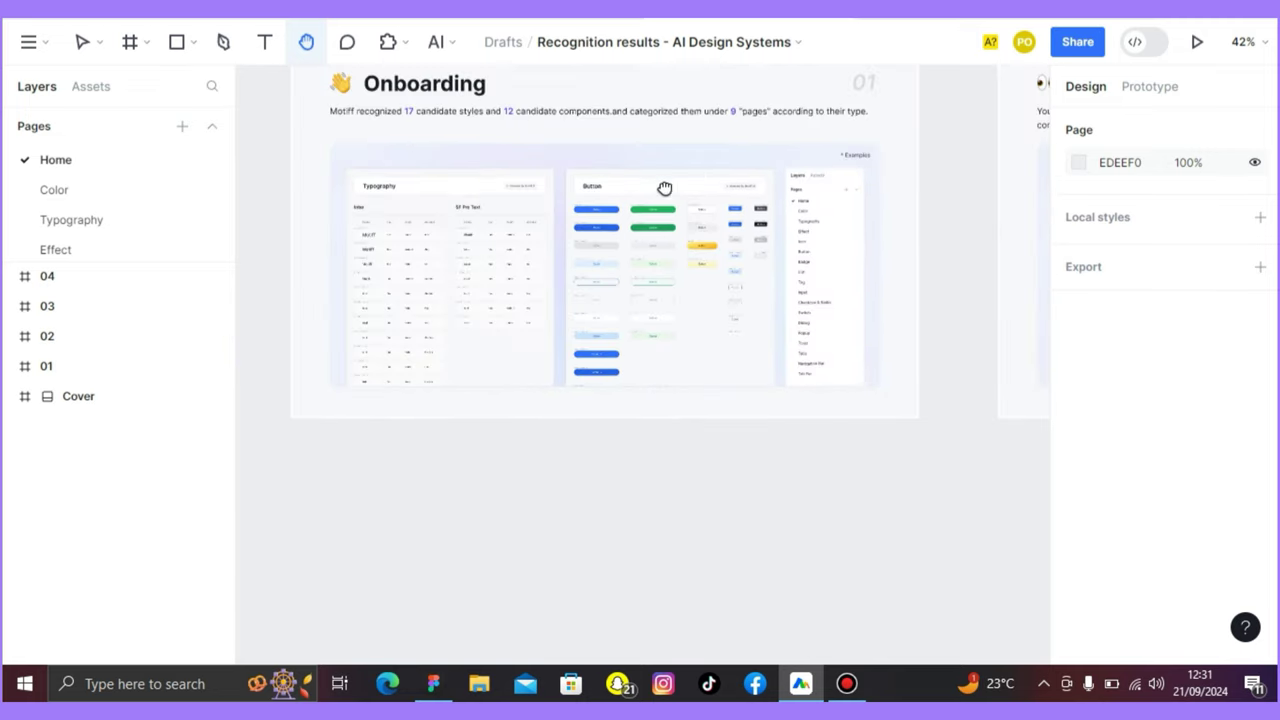
{"action": "scroll", "coordinate": [609, 246], "scroll_direction": "up", "scroll_amount": 3}
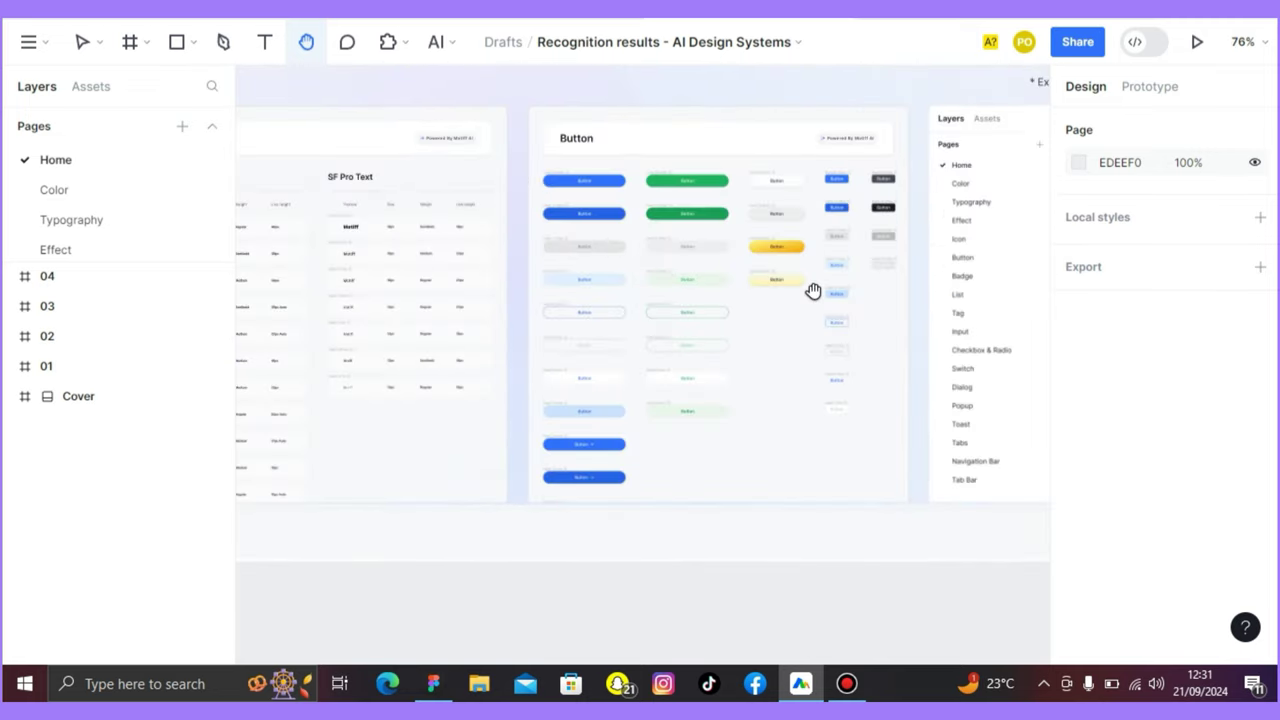